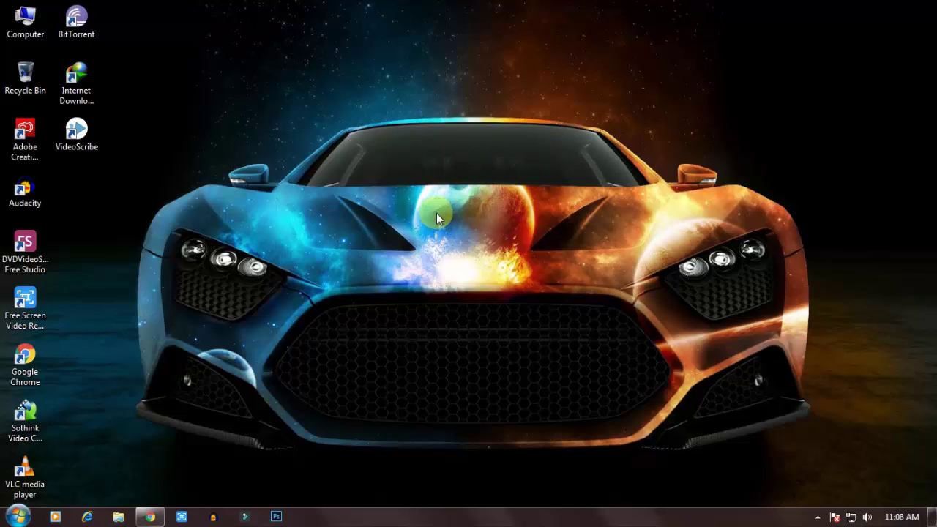
Search Google for recuva and open FileHippo's download page for Recuva 1.53.1087.
left_click(149, 517)
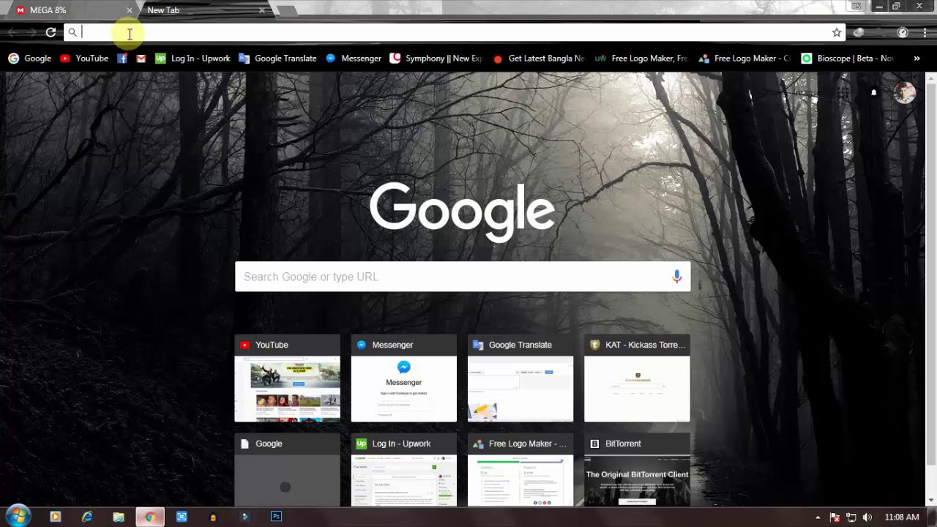
type("re")
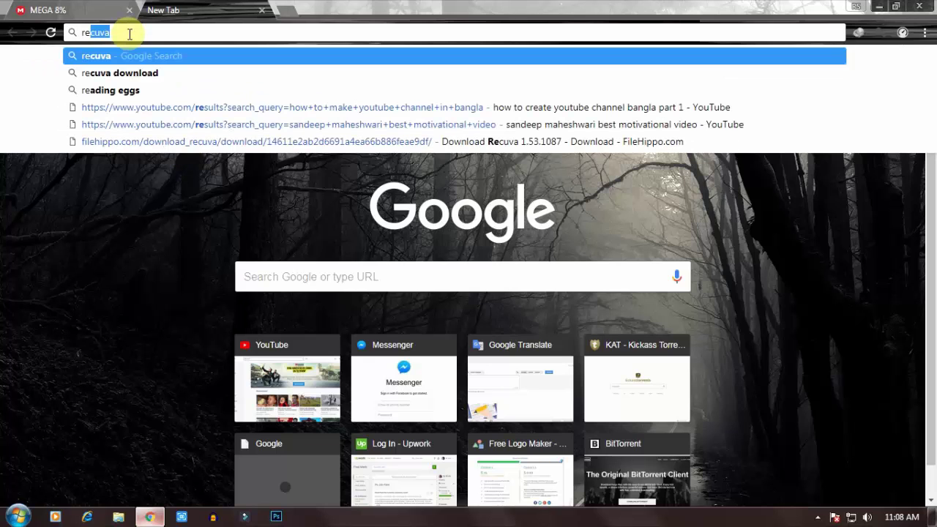
type("cuva")
key("Return")
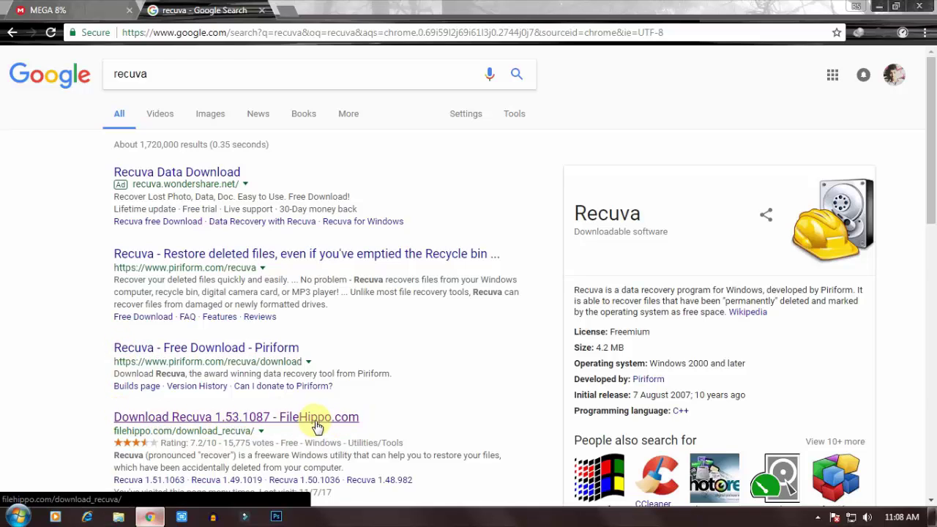
left_click(222, 419)
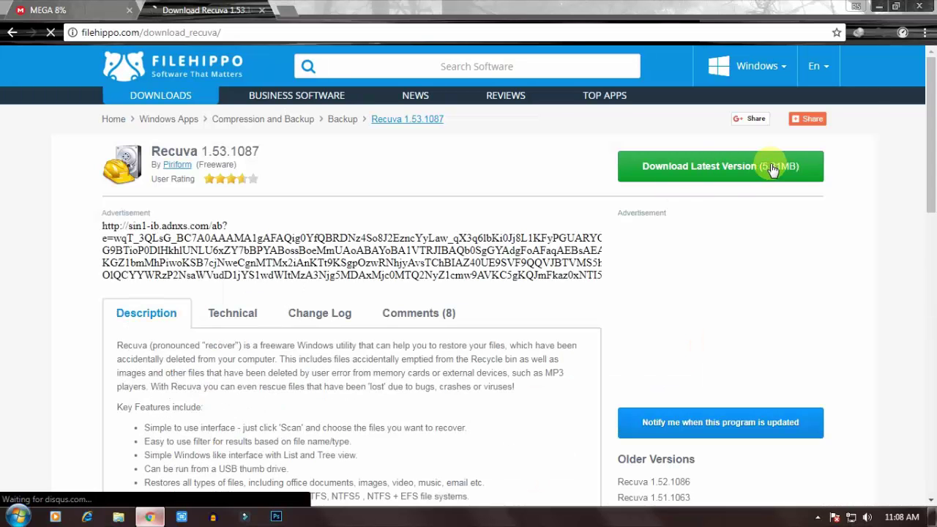
Start downloading the latest Recuva version, pause the transfer, and dismiss the download and browser windows.
left_click(745, 168)
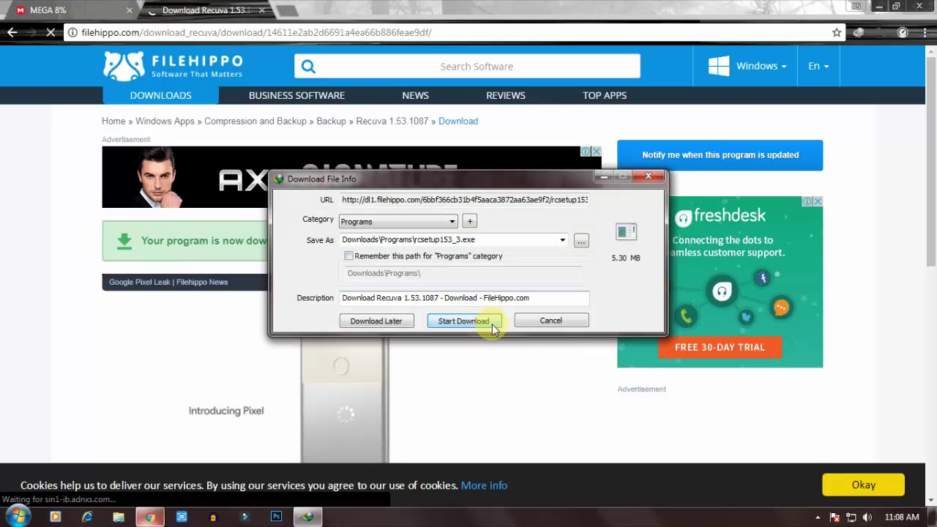
left_click(490, 325)
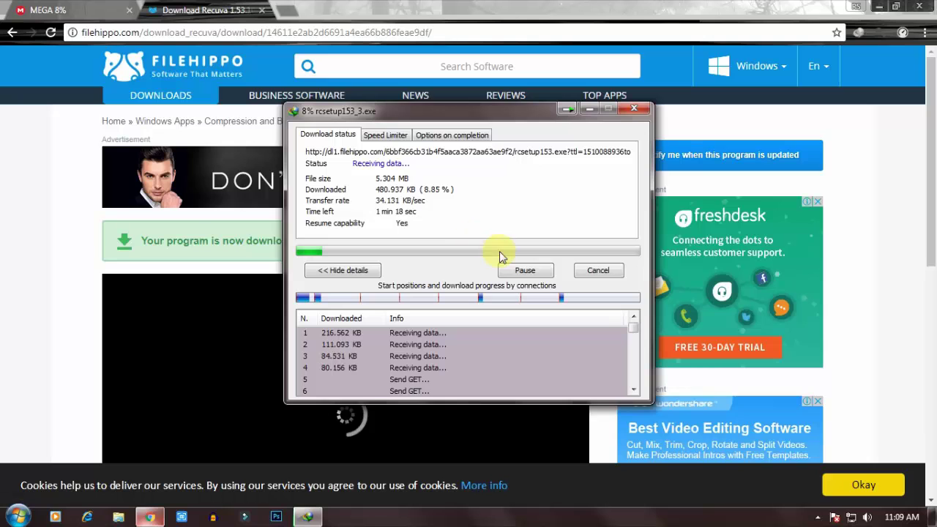
left_click(522, 272)
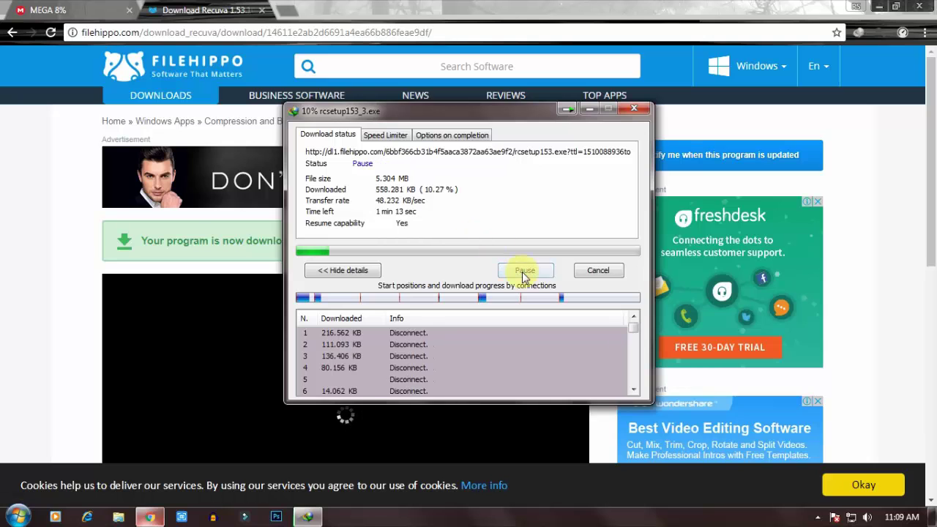
left_click(633, 110)
left_click(878, 7)
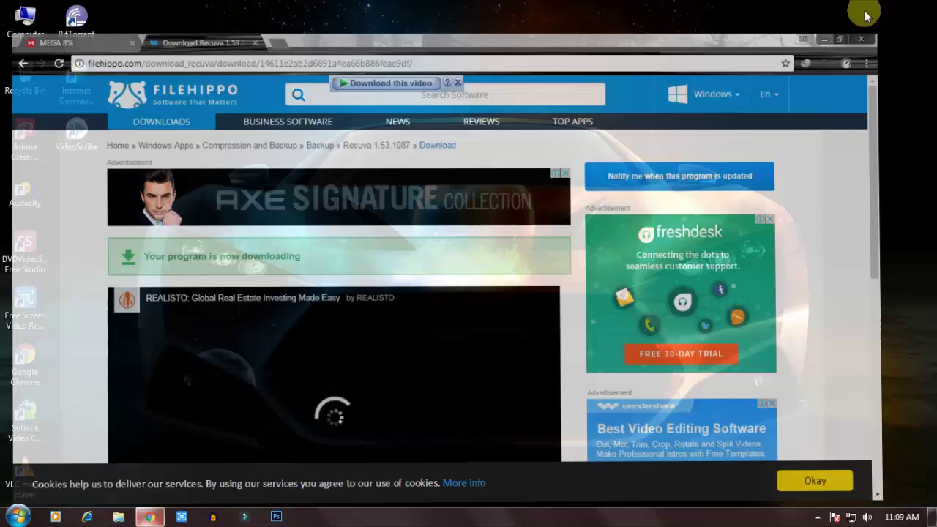
Run the rcsetup153 installer from the Downloads folder.
double_click(41, 27)
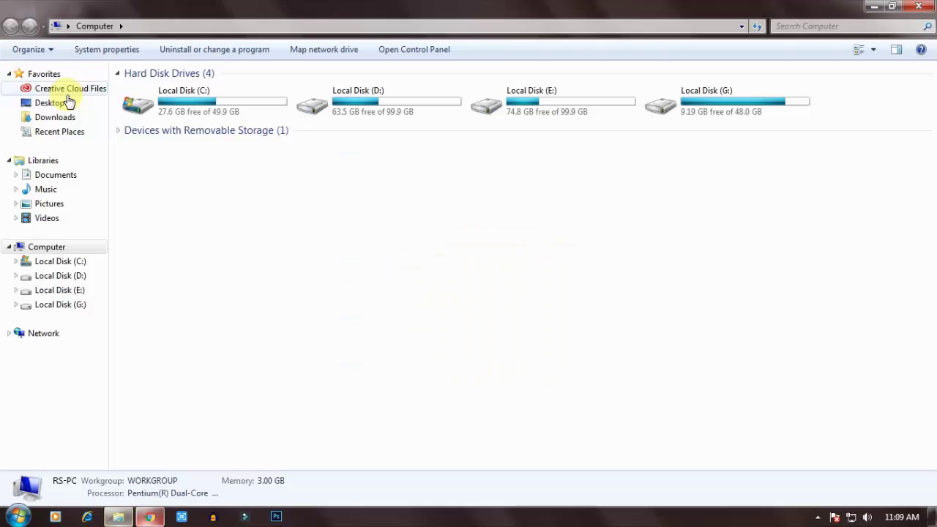
left_click(59, 118)
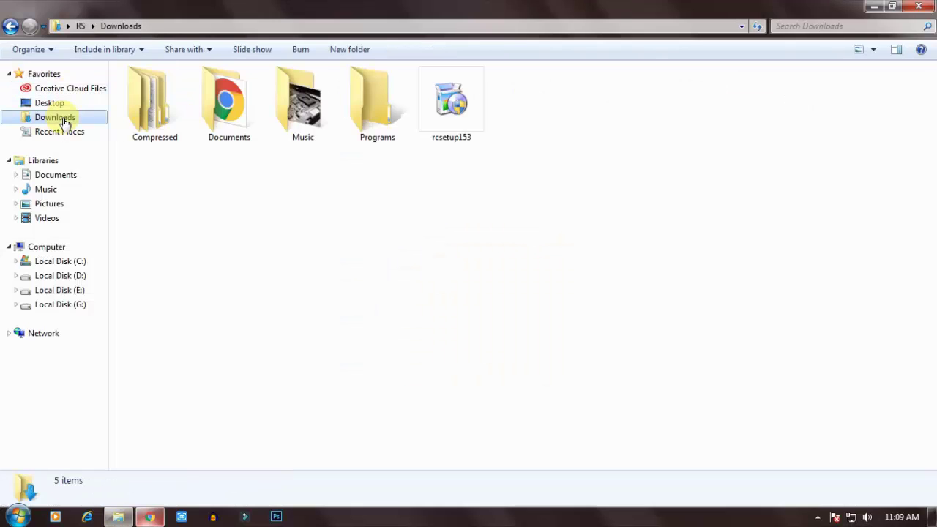
left_click(454, 126)
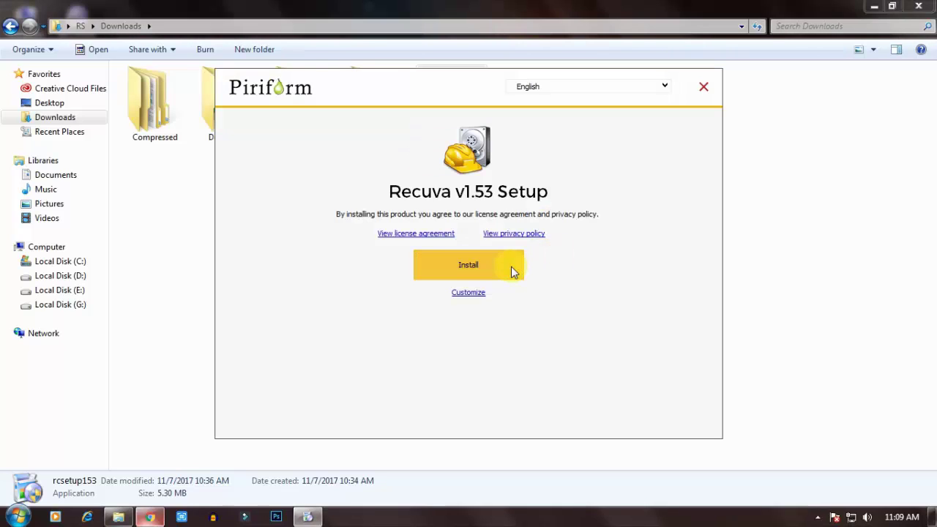
Install Recuva v1.53 in English and finish the setup with the manual reboot option, closing the Downloads folder.
left_click(513, 271)
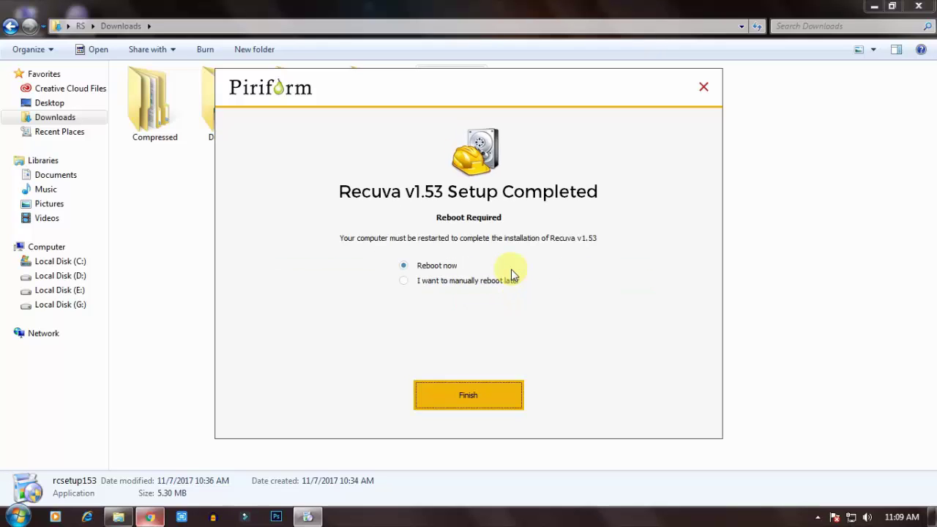
left_click(471, 284)
left_click(483, 392)
left_click(919, 7)
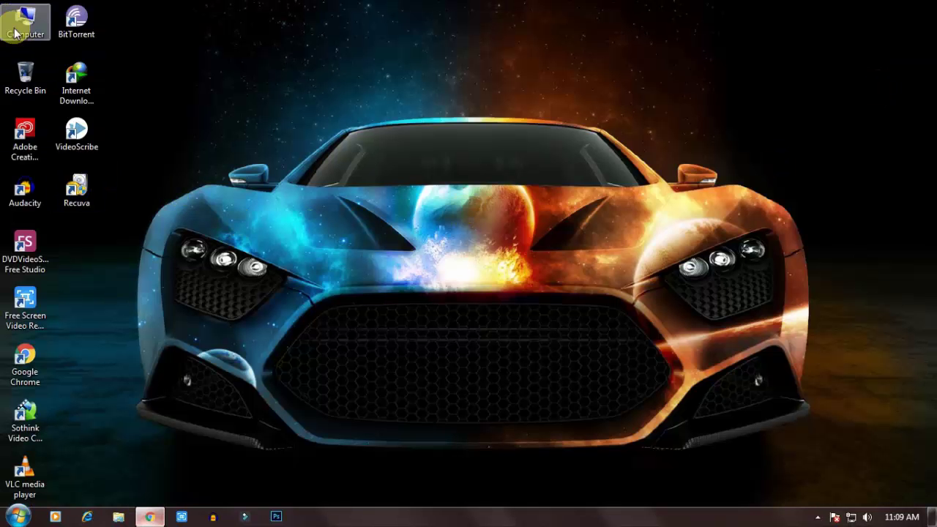
double_click(22, 22)
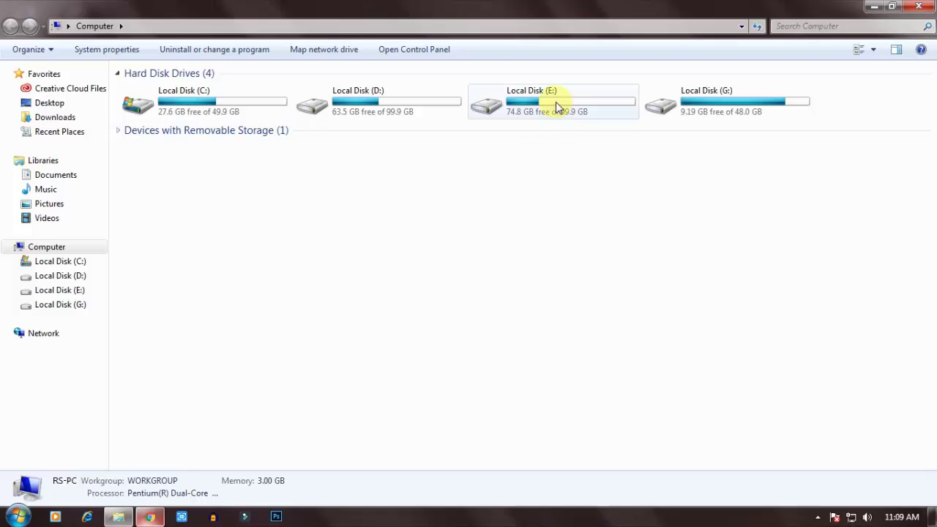
double_click(556, 107)
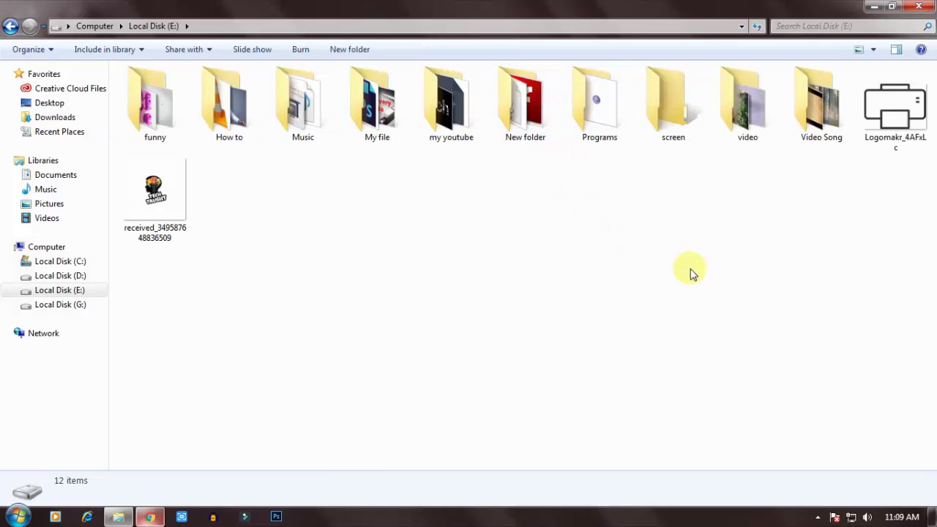
left_click(895, 119)
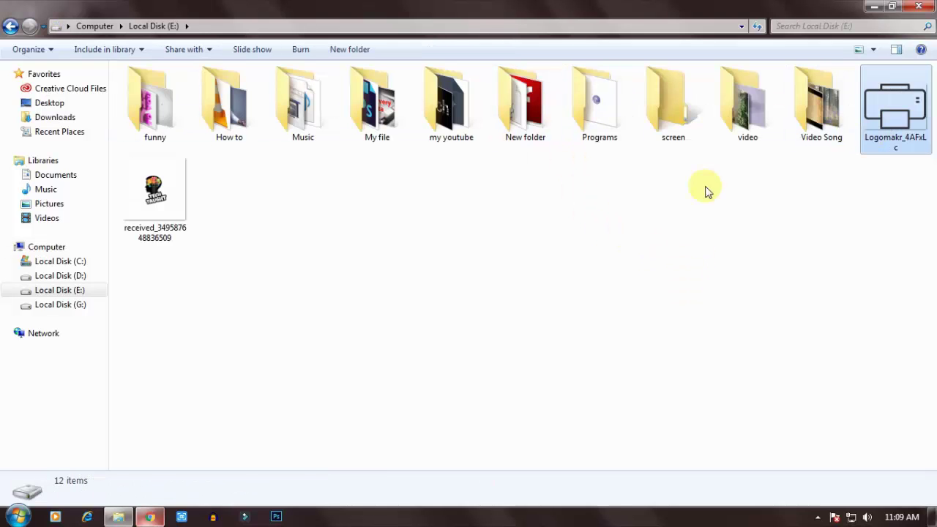
left_click(156, 189, "ctrl")
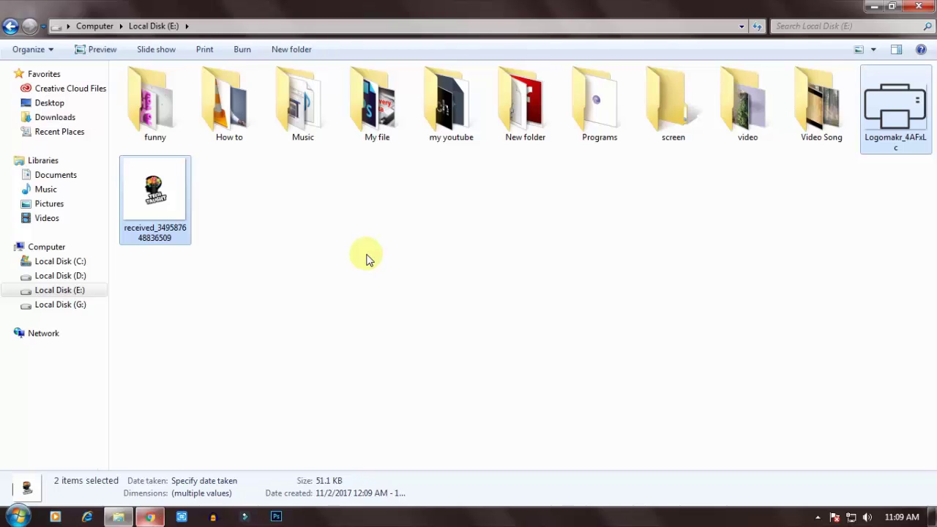
key("Delete")
key("Return")
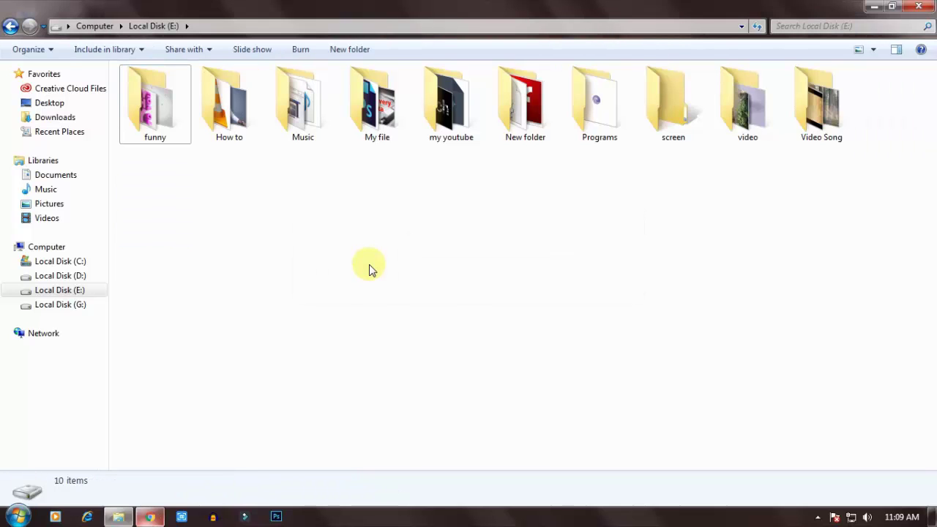
left_click(930, 6)
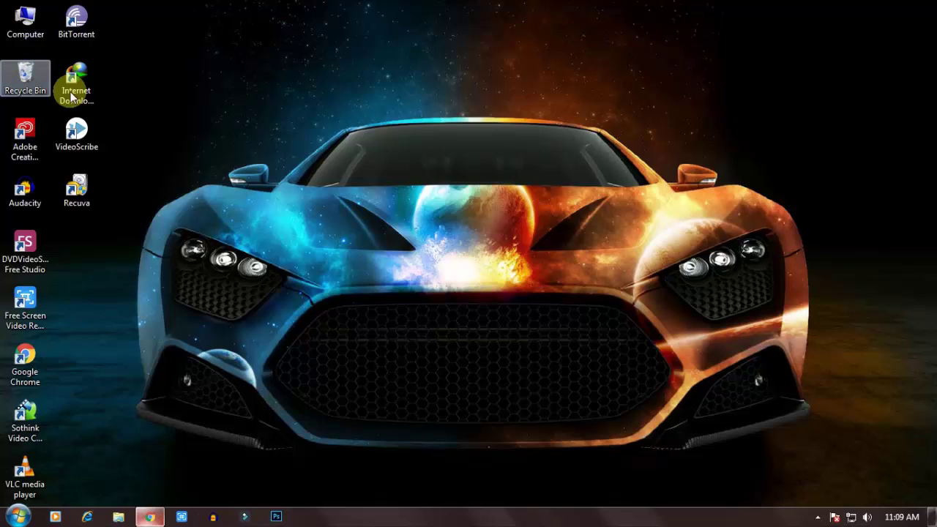
Permanently delete both images from the Recycle Bin and close it.
double_click(25, 76)
left_click_drag(498, 90, 125, 78)
right_click(125, 77)
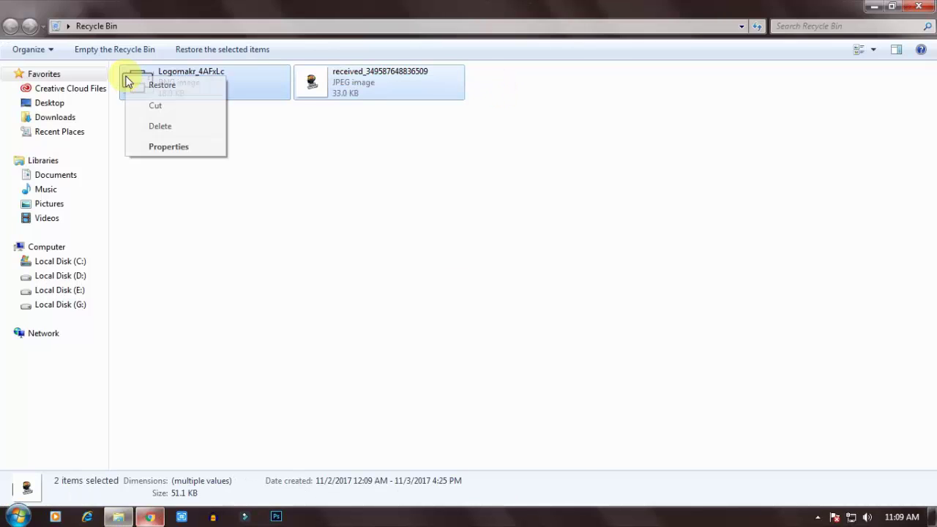
left_click(160, 126)
left_click(532, 277)
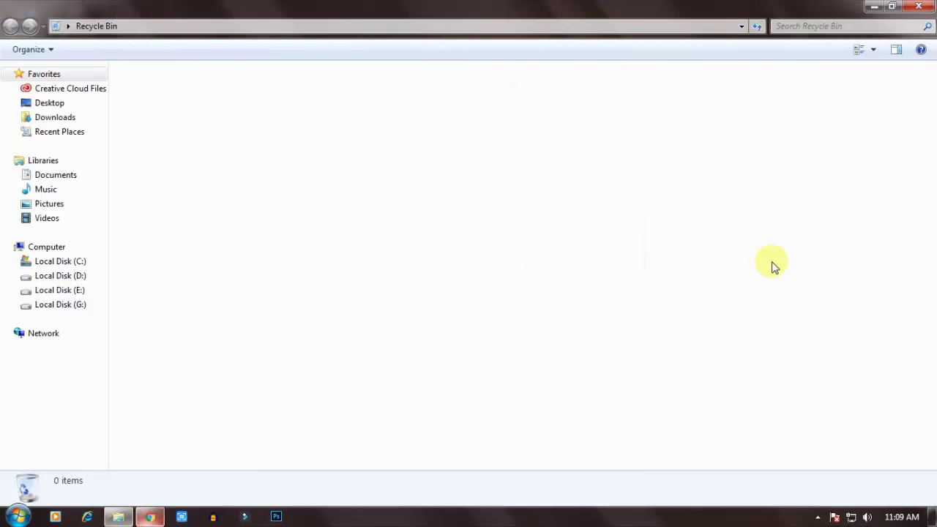
left_click(919, 6)
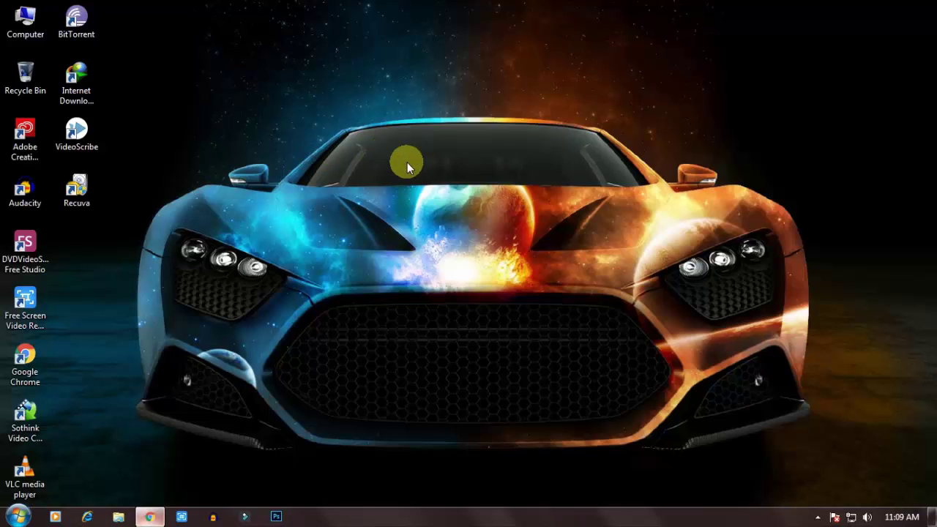
Launch Recuva and set the wizard's file type to Pictures.
double_click(93, 183)
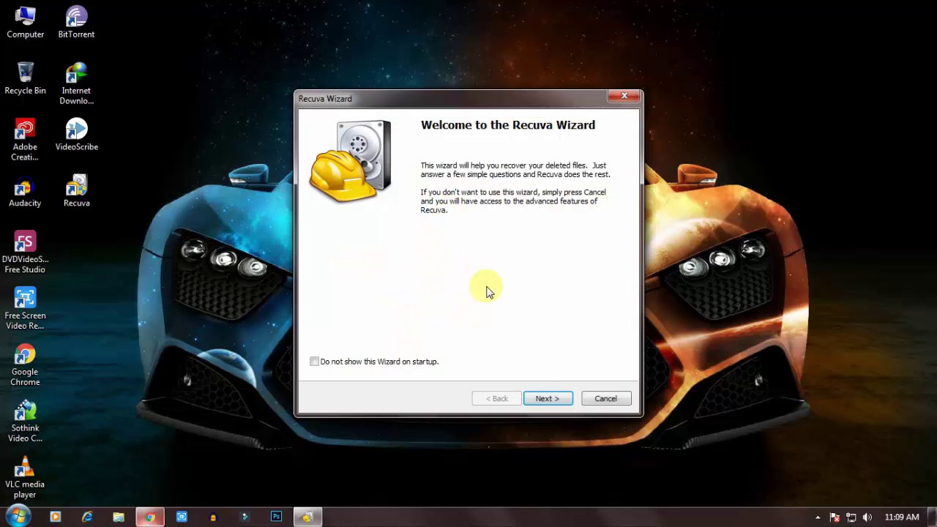
left_click(550, 398)
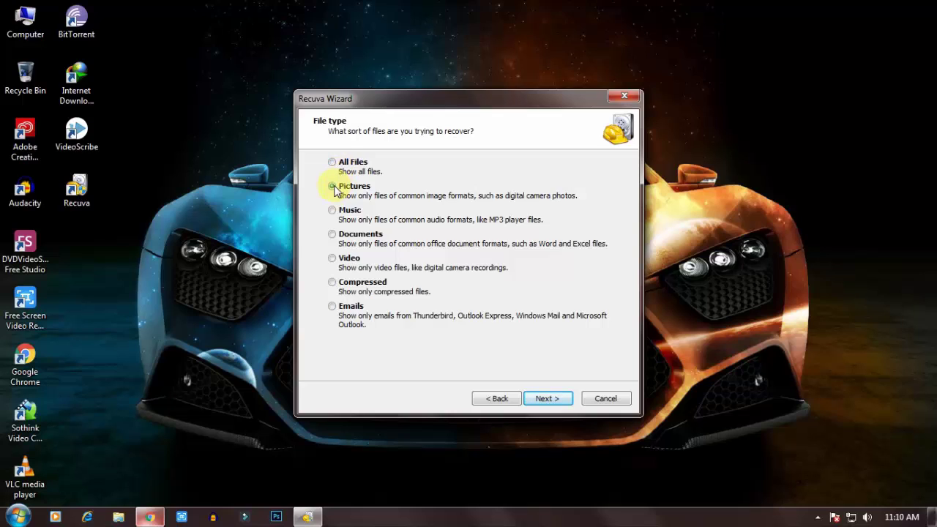
left_click(333, 188)
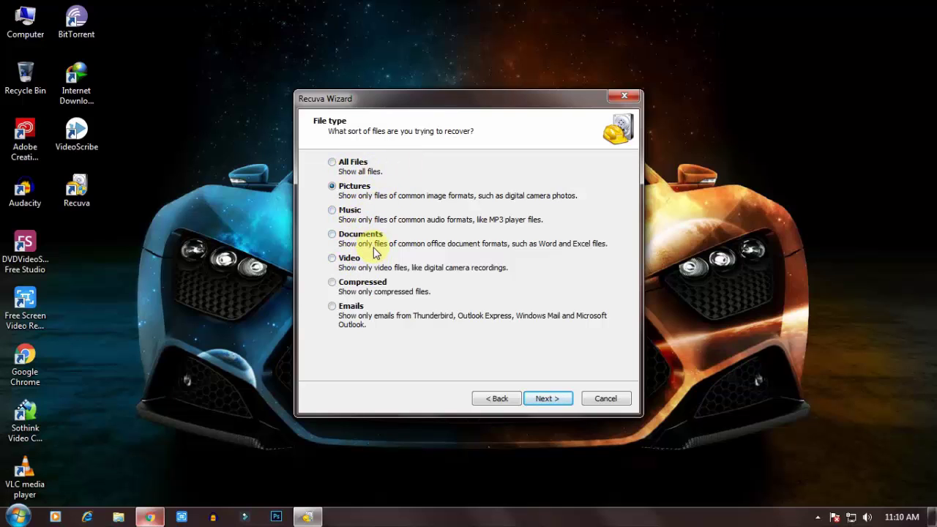
left_click(554, 401)
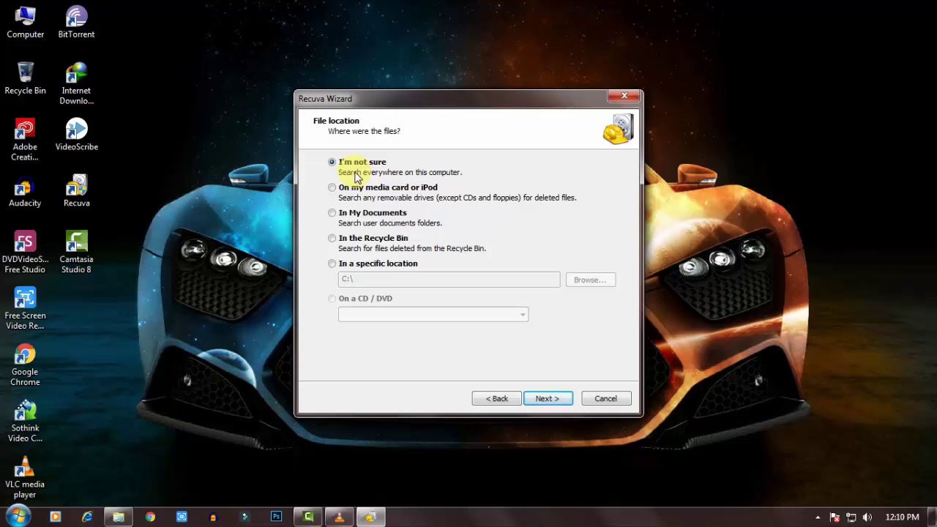
Set the wizard's file location to a specific location, Local Disk (D:).
left_click(334, 265)
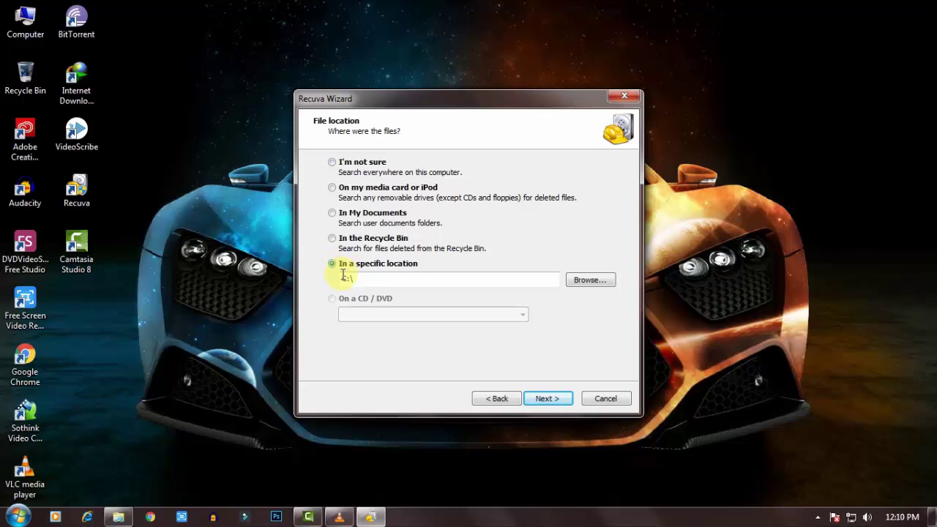
left_click(600, 283)
left_click_drag(561, 244, 534, 287)
left_click(430, 267)
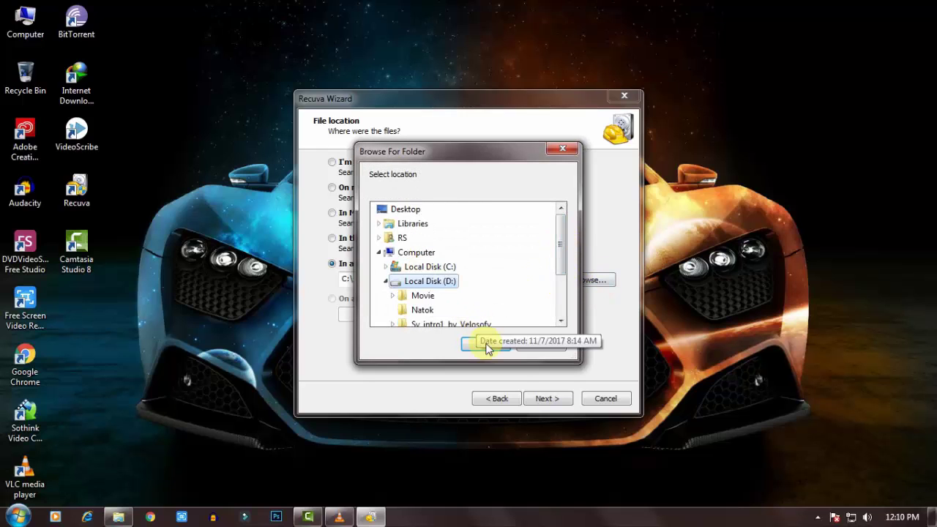
left_click(486, 344)
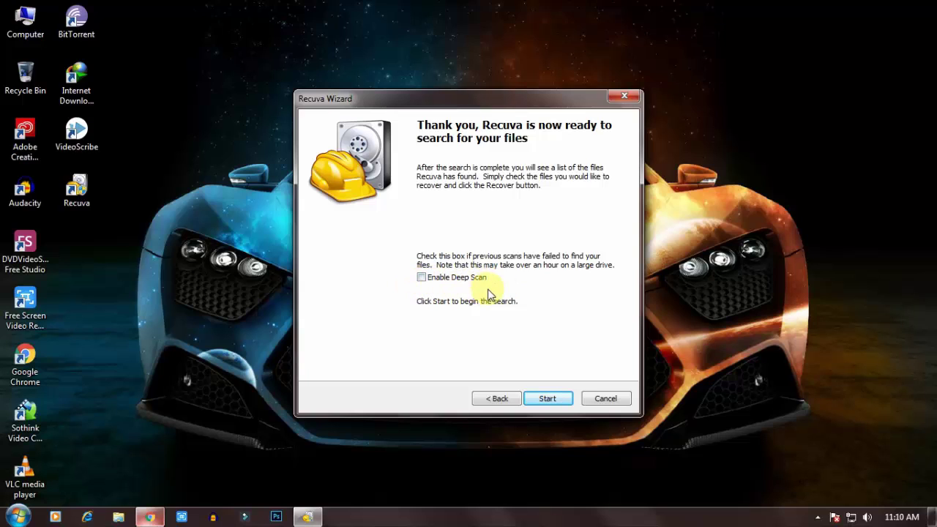
Run the scan without Deep Scan and switch the found files to advanced mode.
left_click(549, 398)
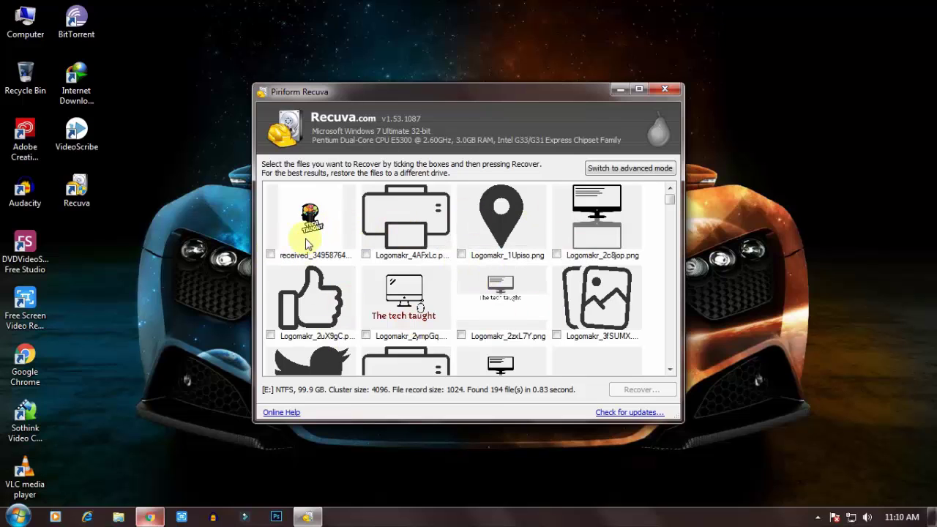
left_click(274, 248)
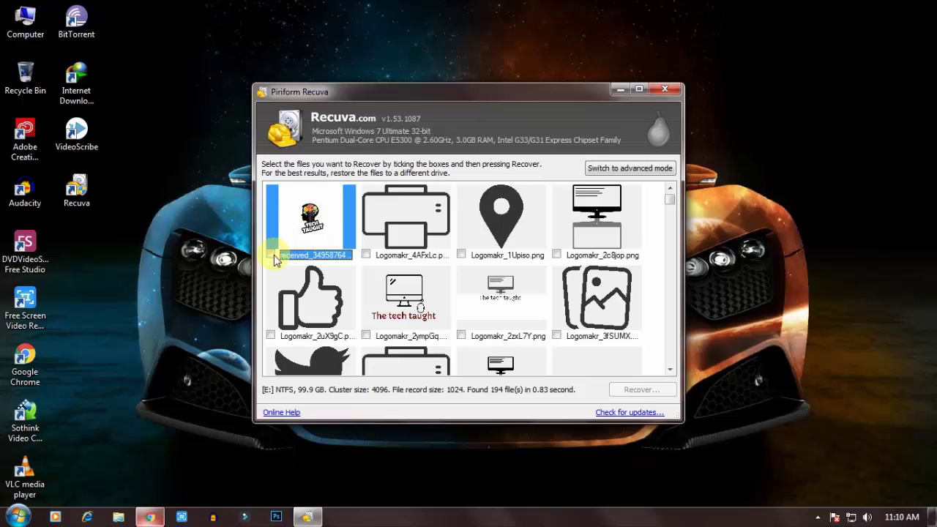
left_click(379, 249)
left_click(627, 169)
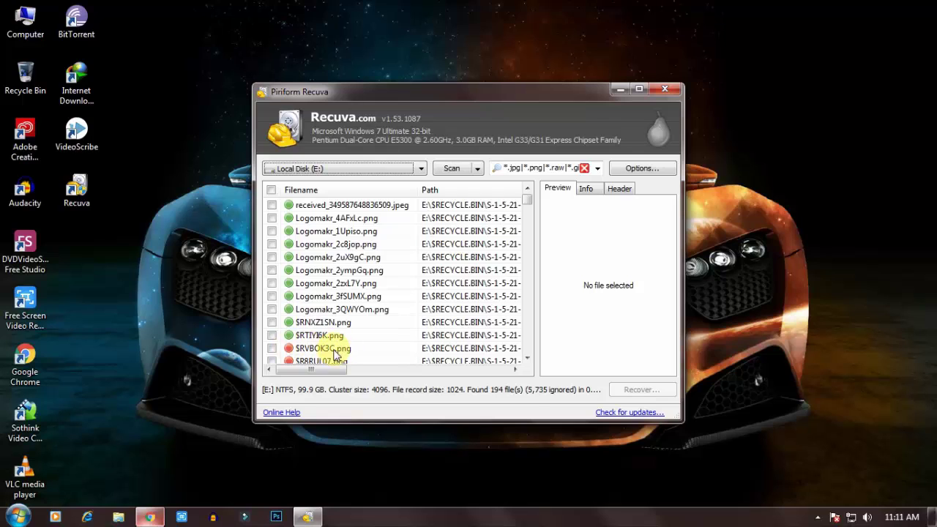
Mark received_349587648836509.jpeg for recovery and preview the first five files in the list, down to Logomakr_2uX9gC.png.
left_click(271, 206)
left_click(293, 206)
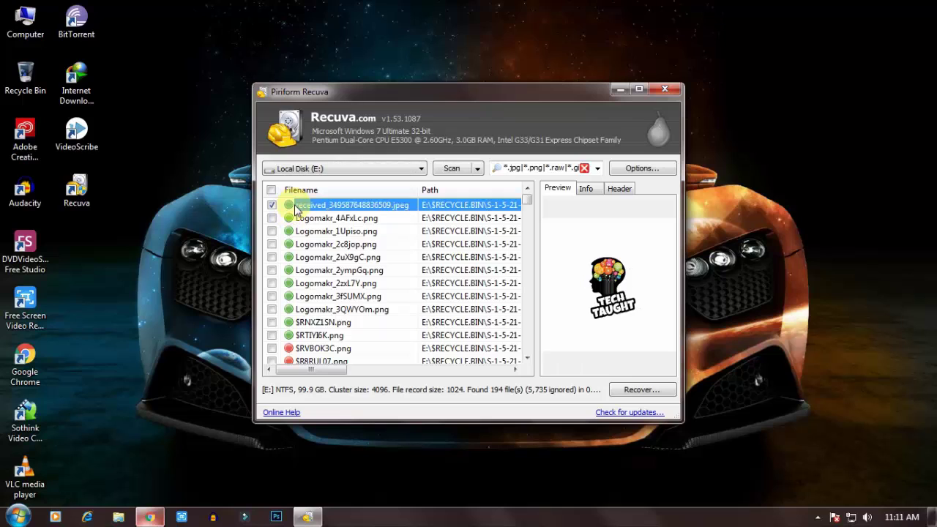
left_click(305, 219)
left_click(300, 231)
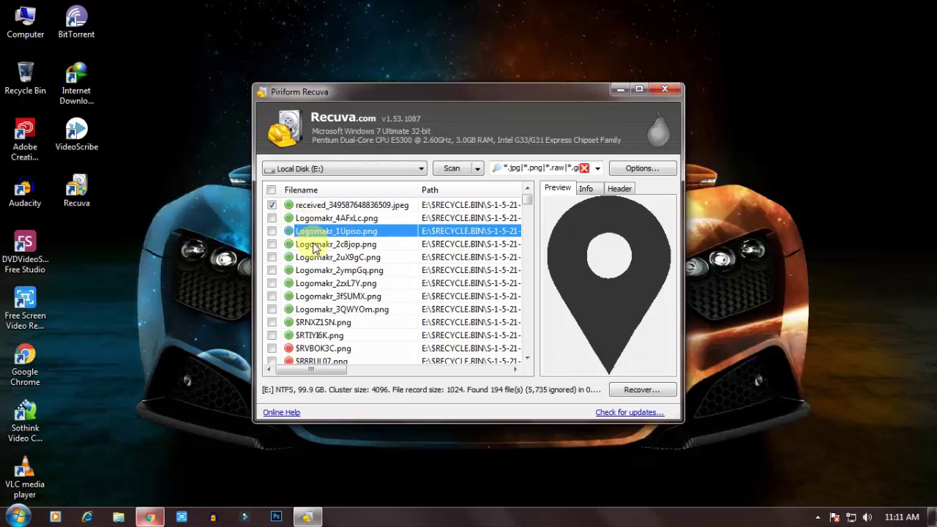
left_click(306, 245)
left_click(309, 256)
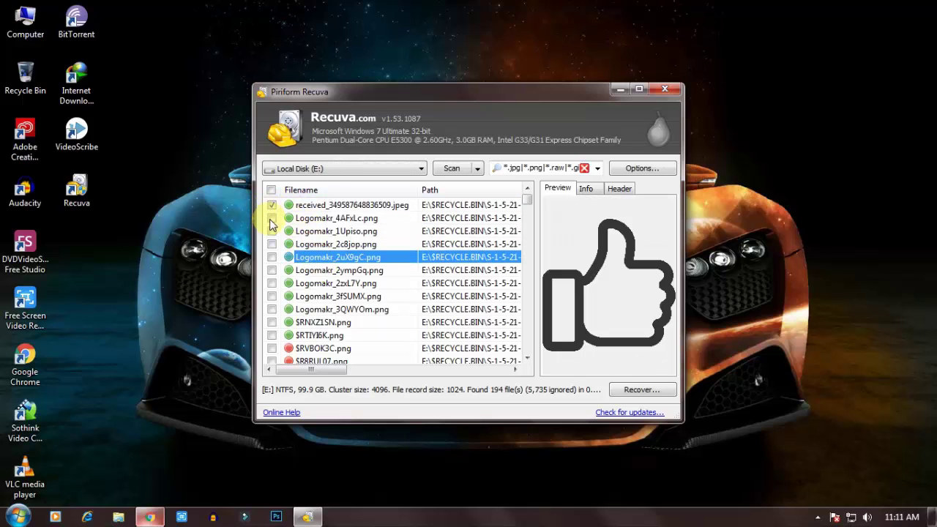
Mark Logomakr_4AFxLc.png as well, recover both marked images to Local Disk (D:), and close Recuva.
left_click(272, 218)
left_click(273, 258)
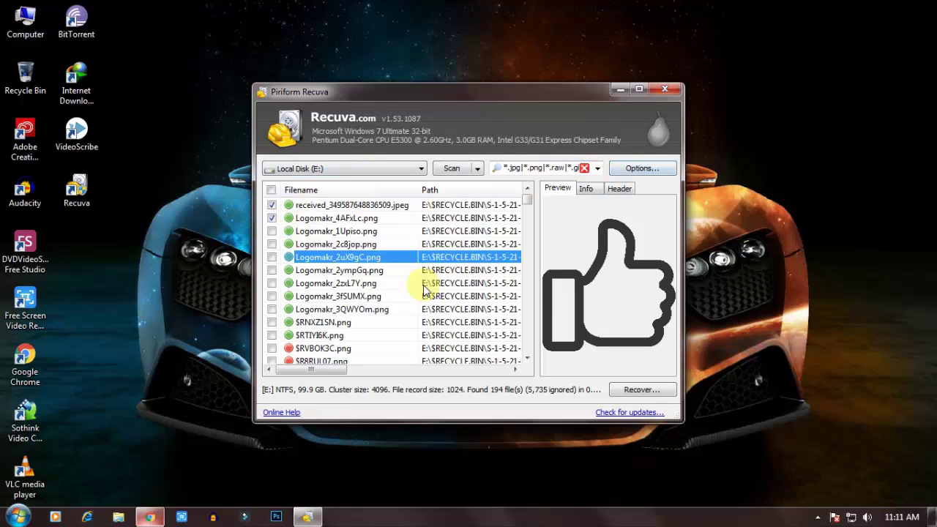
left_click(641, 392)
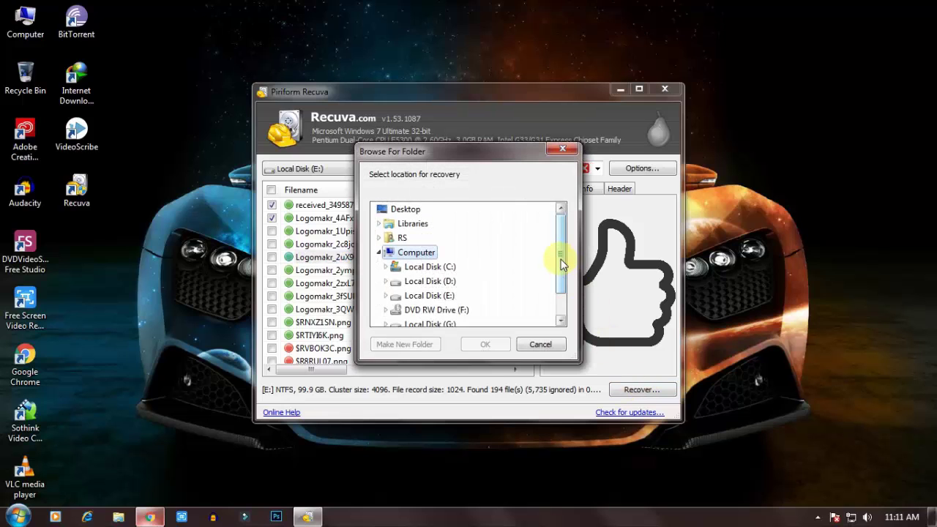
left_click_drag(561, 261, 561, 266)
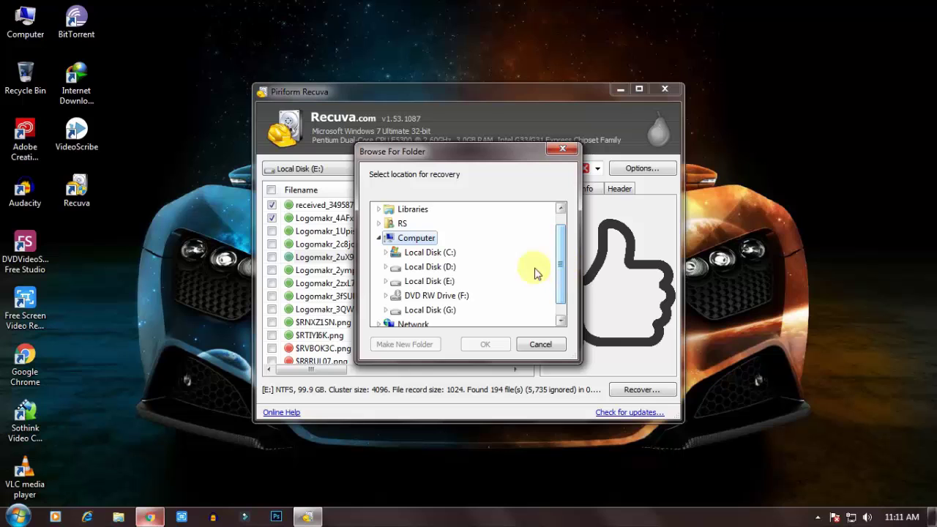
left_click(439, 274)
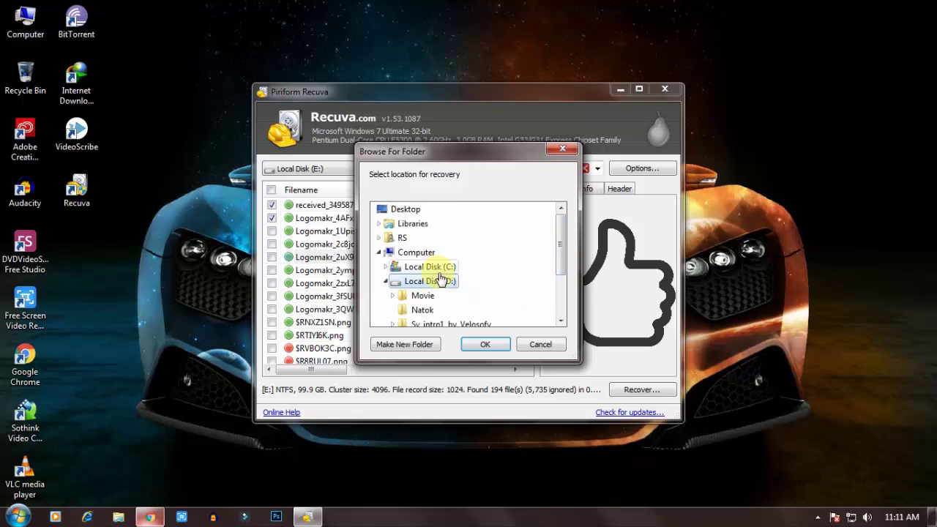
left_click(487, 345)
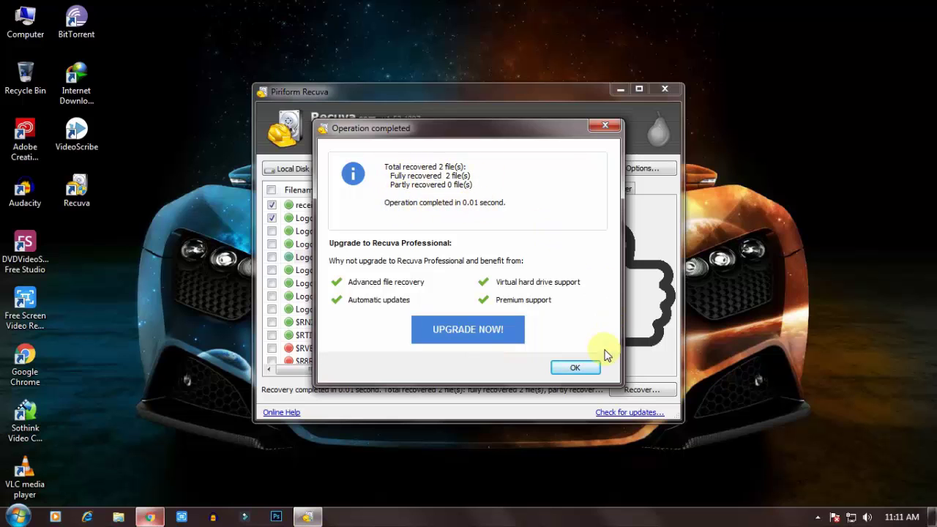
left_click(586, 369)
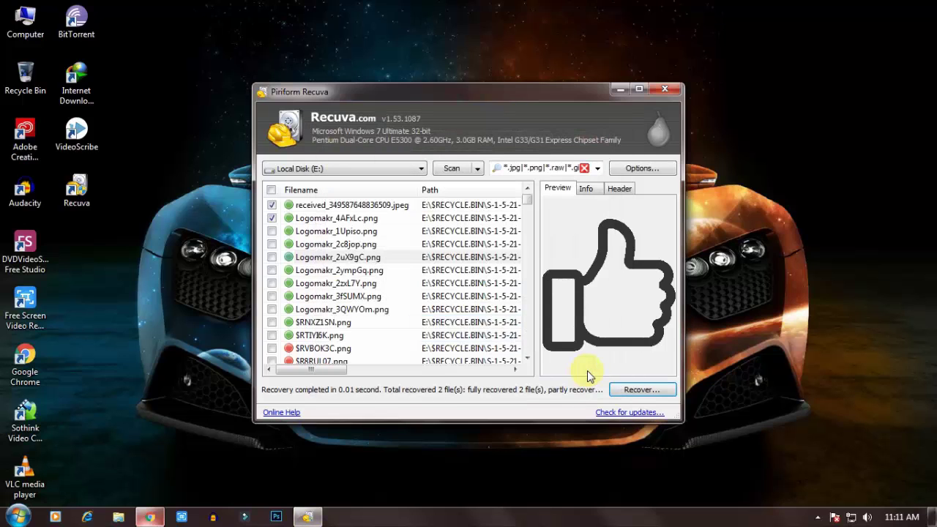
left_click(665, 89)
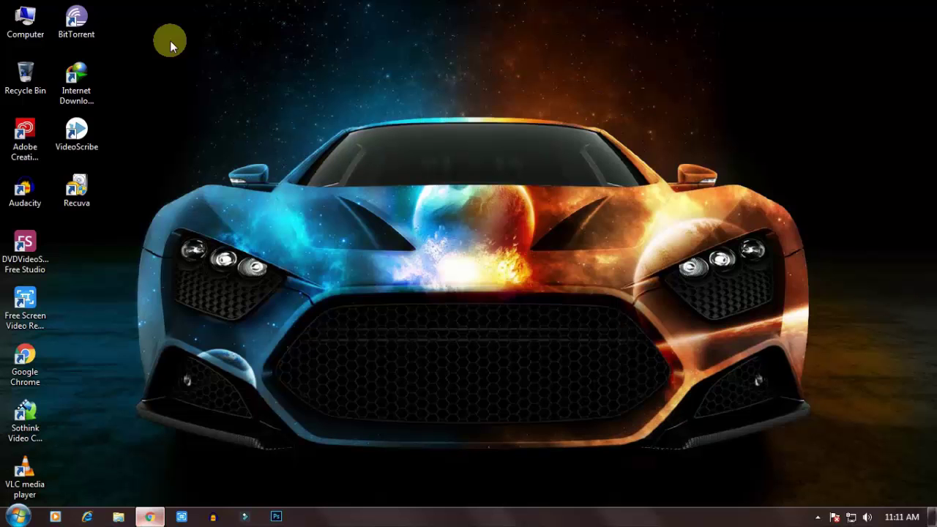
Open Local Disk (D:) in Windows Explorer to check for the two recovered images, and close the window.
double_click(26, 21)
left_click(376, 106)
double_click(376, 106)
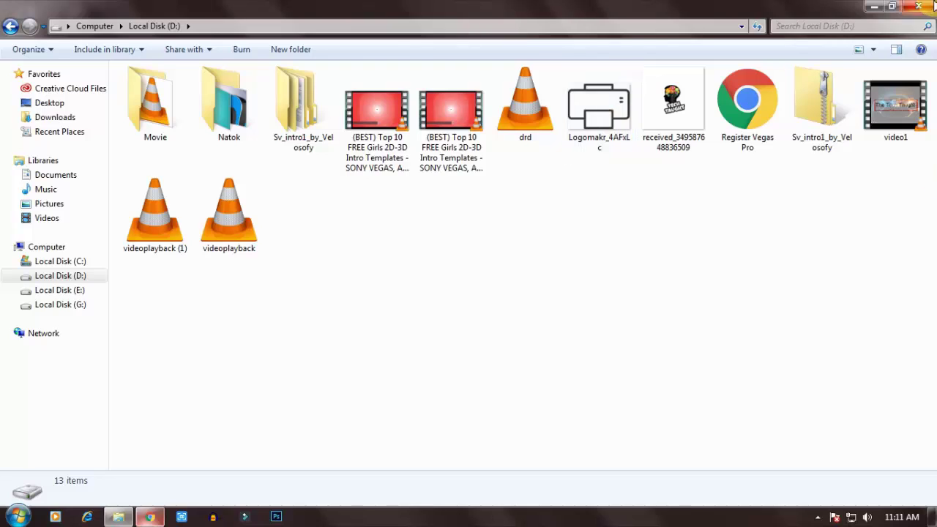
left_click(918, 6)
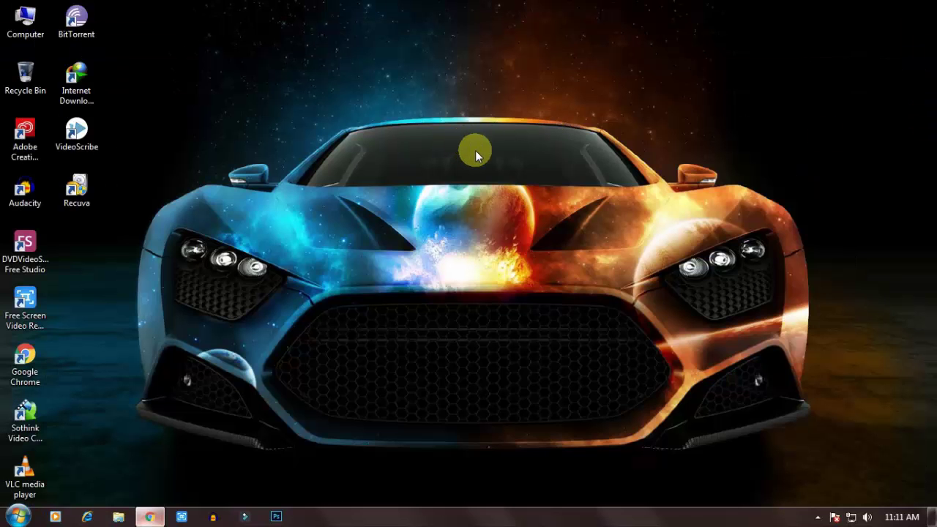